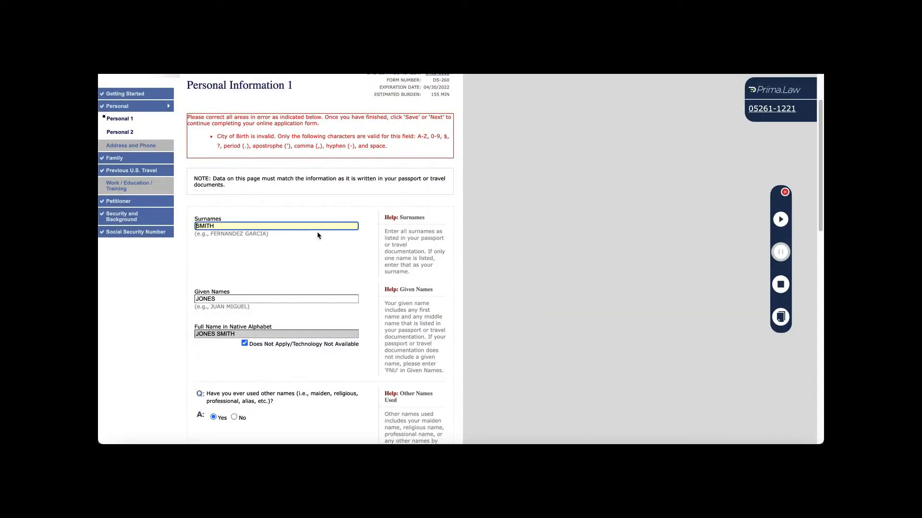
Change the City of Birth to MARTINEZ DE LA TORRE, replacing the accented Í with I.
scroll(310, 229, "up", 1)
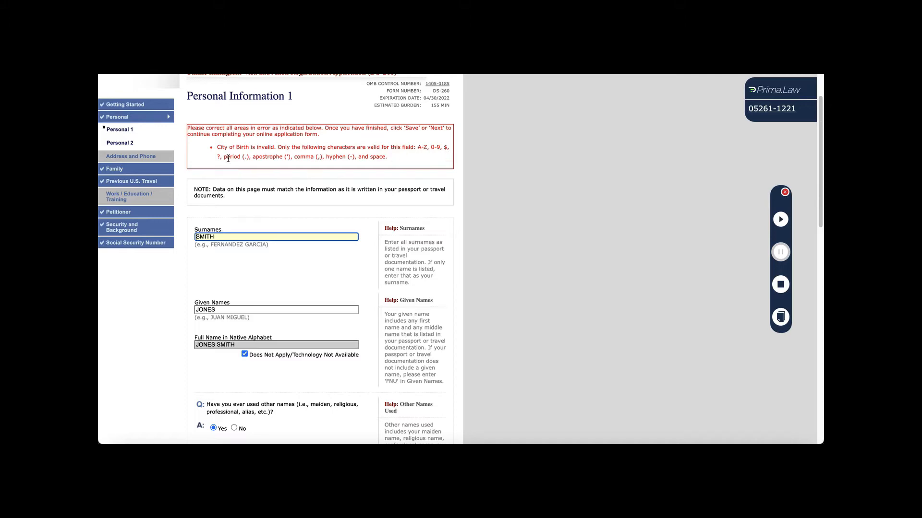
scroll(320, 254, "down", 10)
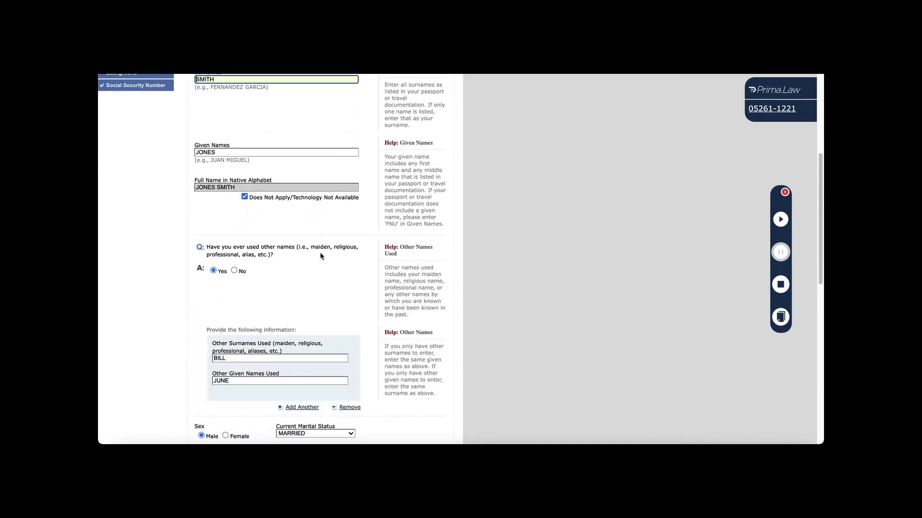
scroll(320, 255, "up", 3)
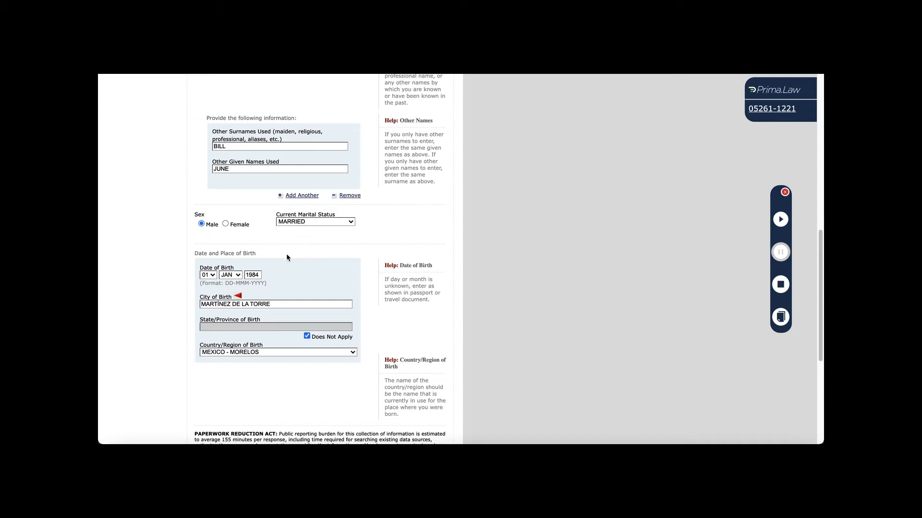
left_click(220, 305)
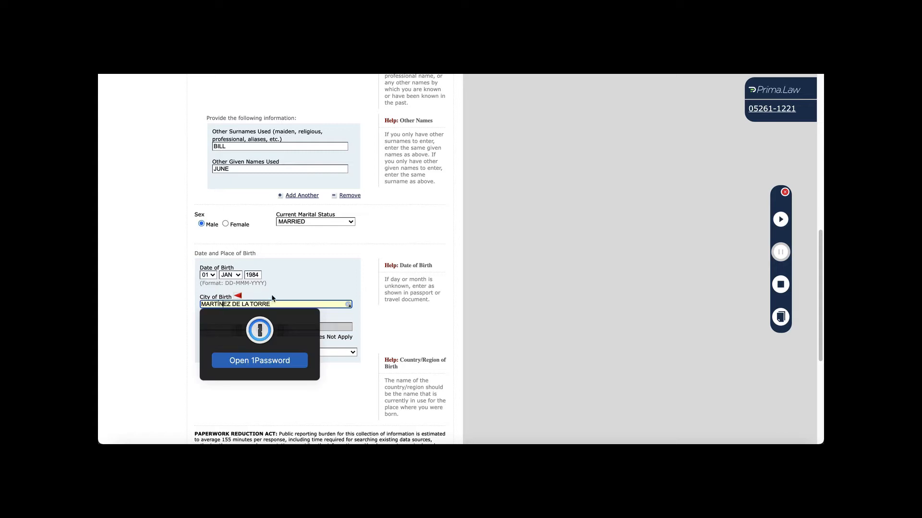
key("BackSpace")
type("I")
left_click(377, 275)
Resume the Prima.Law autofill on Personal Information 1, then pause it.
scroll(314, 396, "down", 1)
scroll(316, 395, "down", 3)
scroll(317, 395, "up", 5)
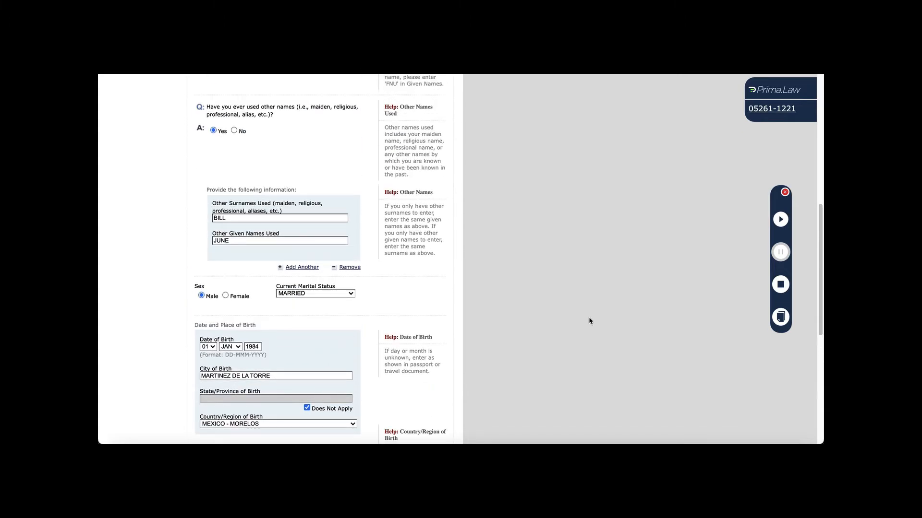
scroll(609, 271, "up", 8)
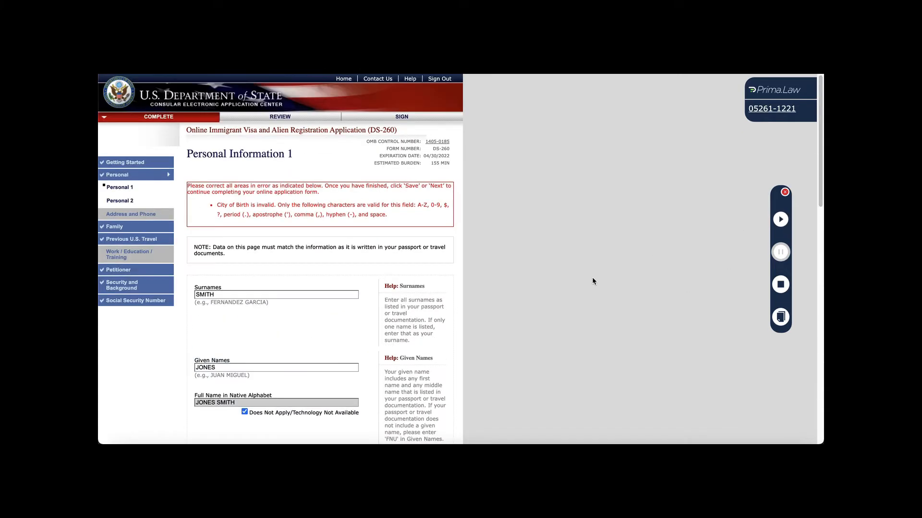
left_click(779, 220)
scroll(668, 226, "down", 6)
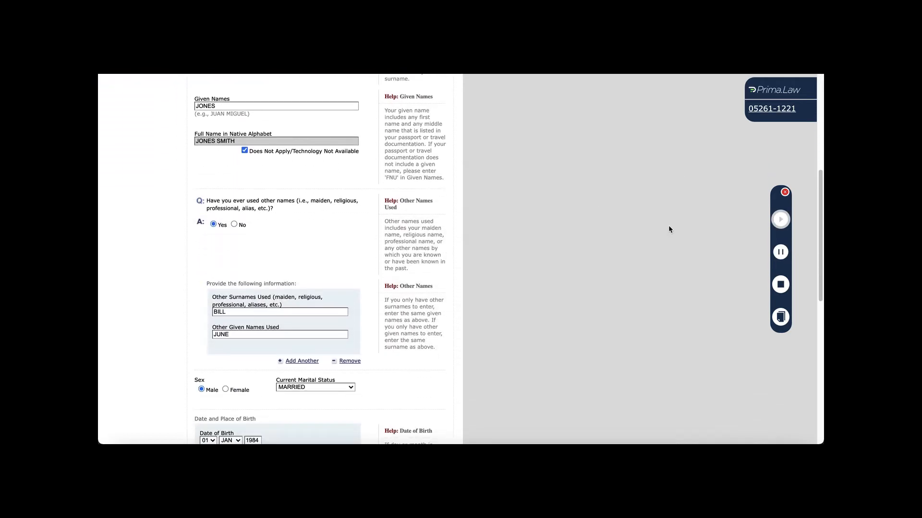
scroll(668, 226, "down", 1)
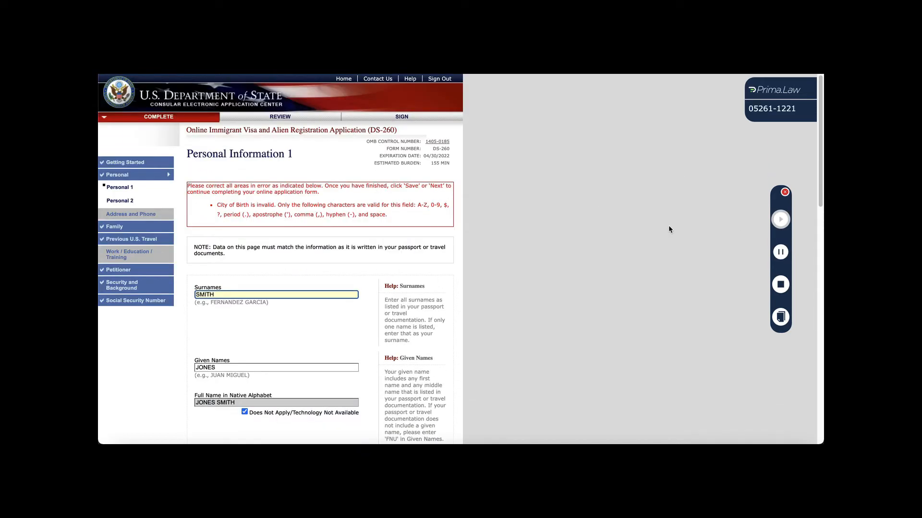
scroll(668, 225, "down", 1)
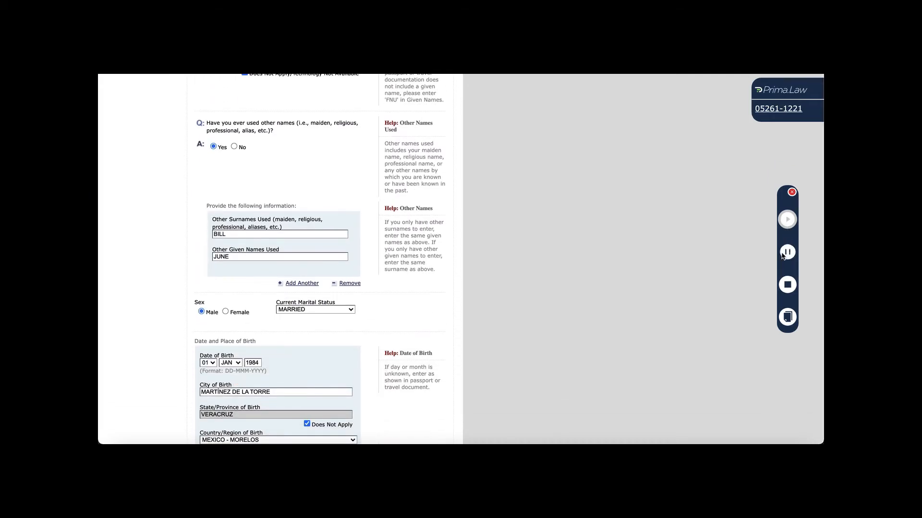
left_click(781, 253)
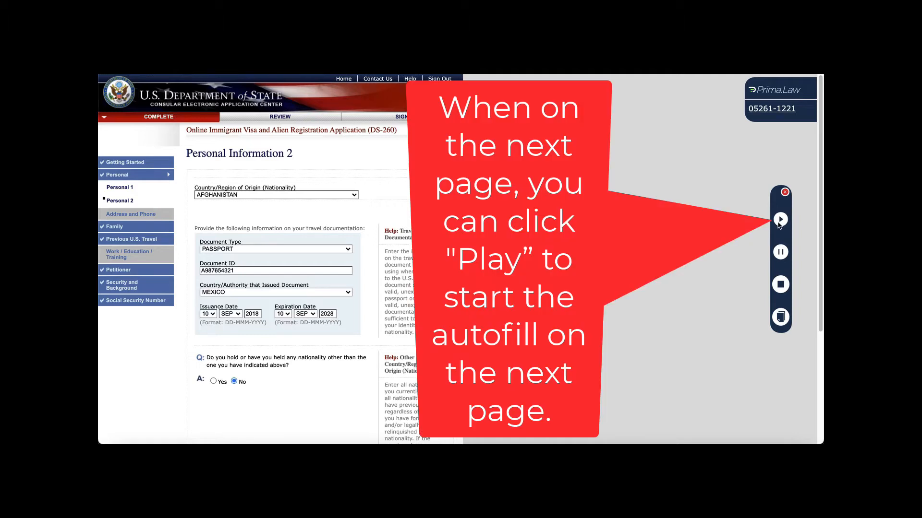
Autofill Personal Information 2 with Prima.Law, accepting the invalid passport number warning.
left_click(779, 220)
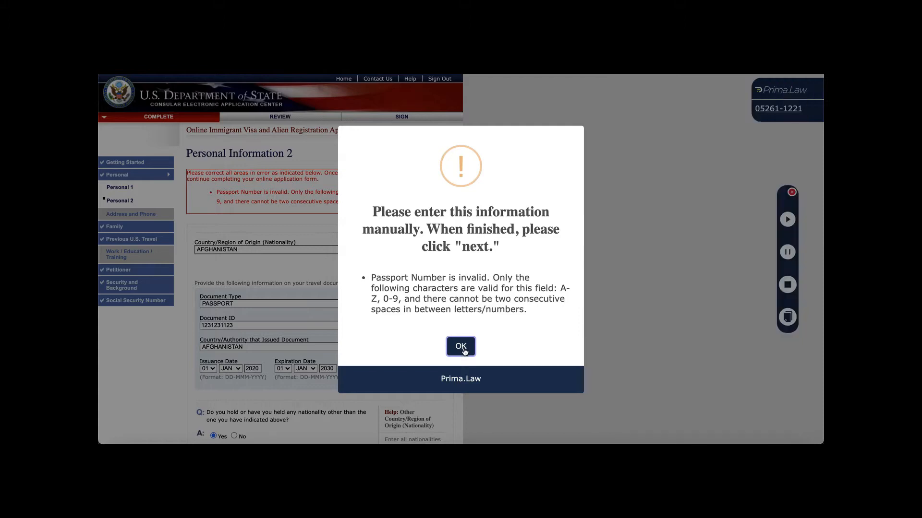
left_click(461, 349)
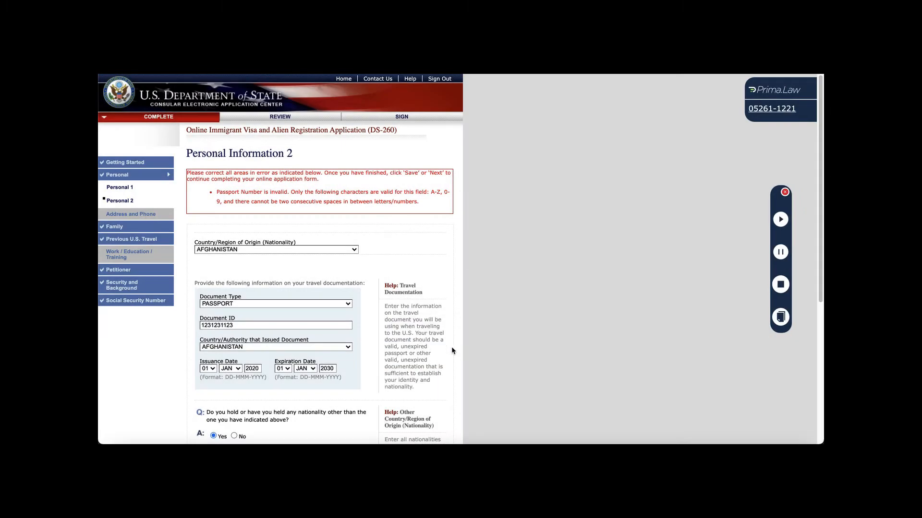
scroll(451, 350, "down", 3)
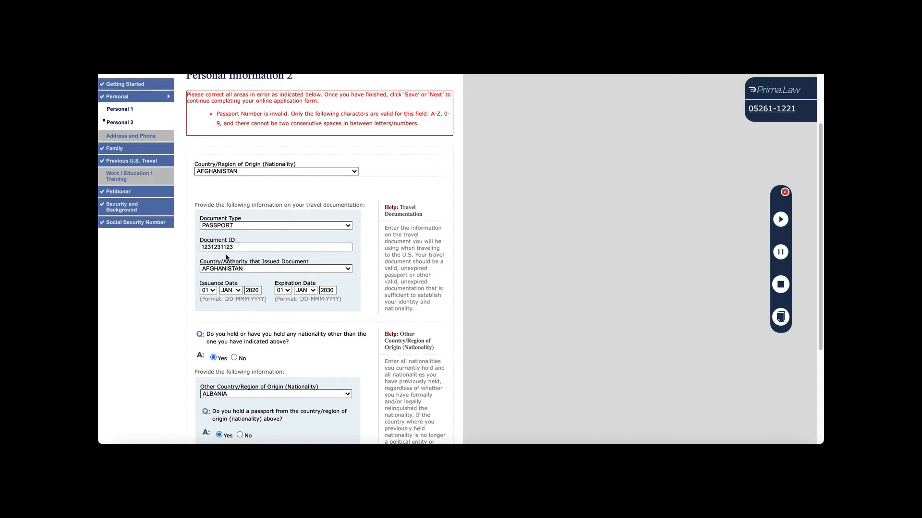
left_click(240, 246)
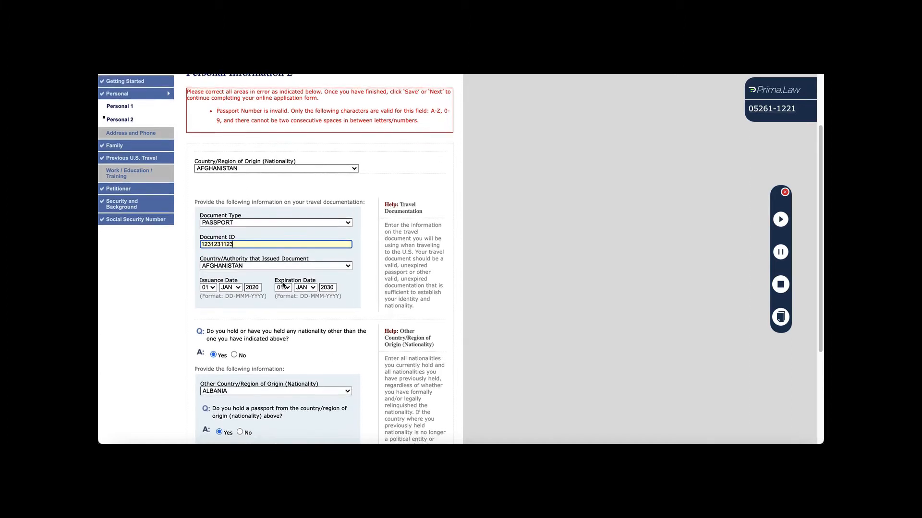
Replace the N/A Passport Number with the applicant's passport number and go to Address and Phone.
scroll(283, 284, "down", 5)
left_click_drag(242, 330, 177, 311)
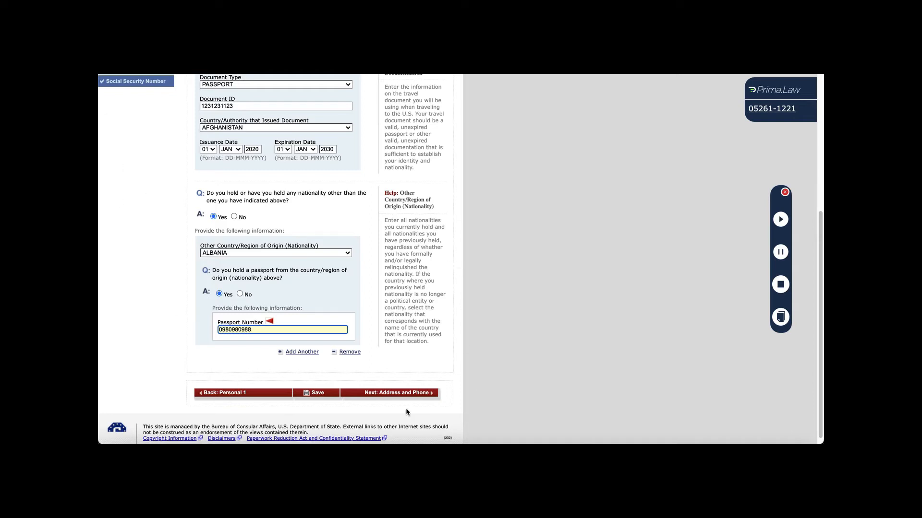
left_click(383, 401)
scroll(388, 392, "down", 1)
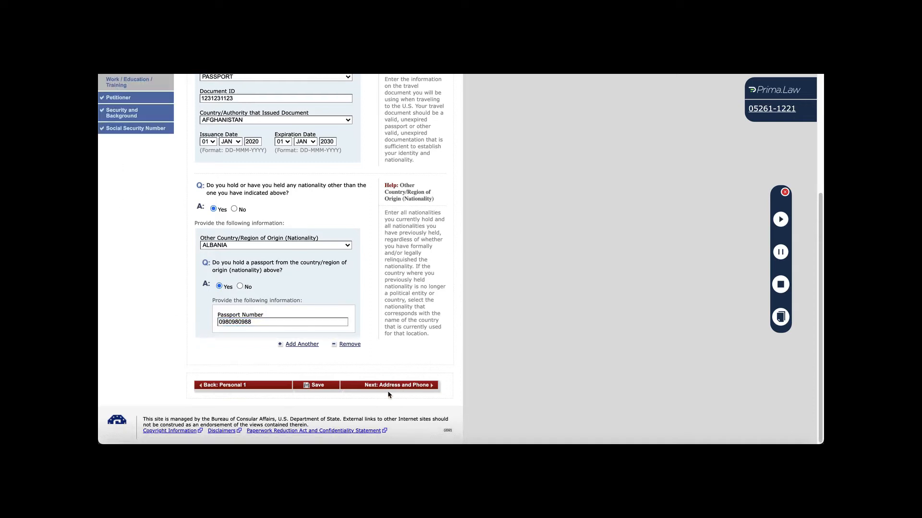
left_click(388, 389)
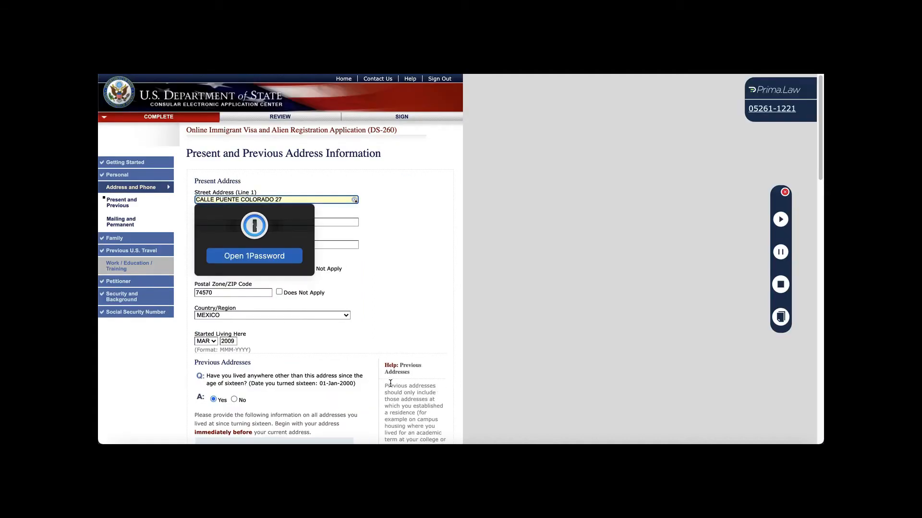
Autofill the present and previous addresses with Prima.Law, accepting the date-gap warning.
left_click(418, 291)
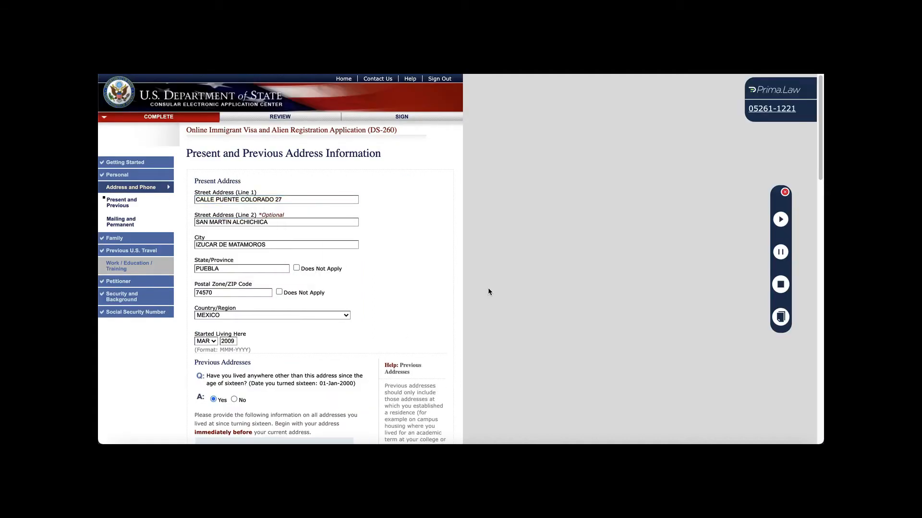
left_click(780, 220)
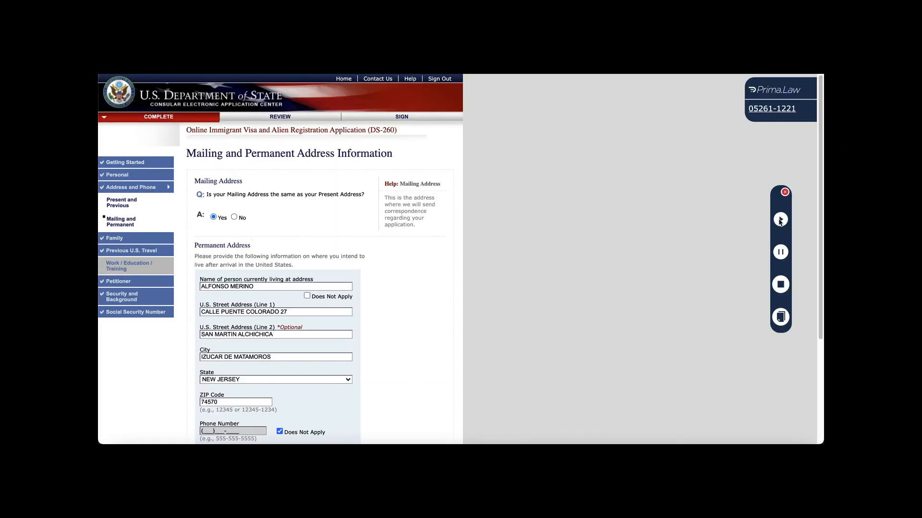
left_click(779, 220)
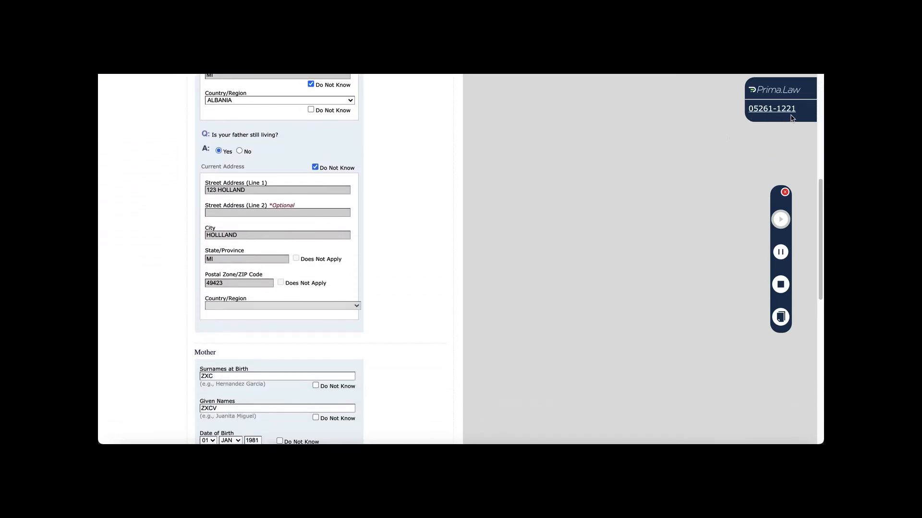
Save progress, enter MI as the spouse's State/Province of Birth, and go to Previous Spouse.
left_click(780, 318)
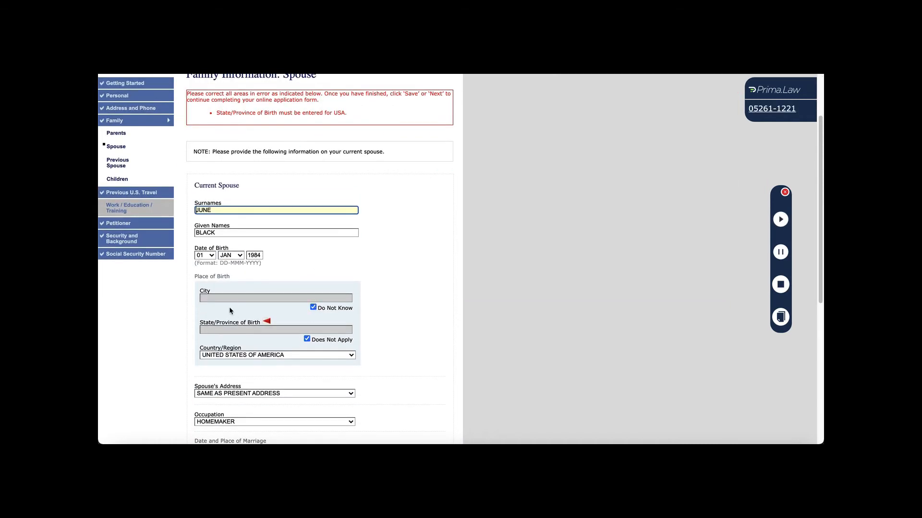
left_click(307, 339)
left_click(295, 330)
type("MI")
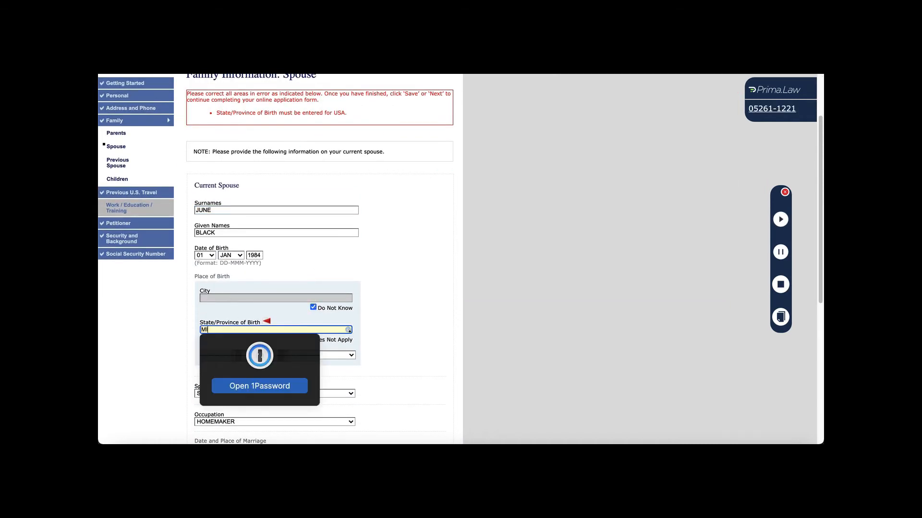
left_click(406, 329)
scroll(418, 329, "down", 10)
left_click(402, 414)
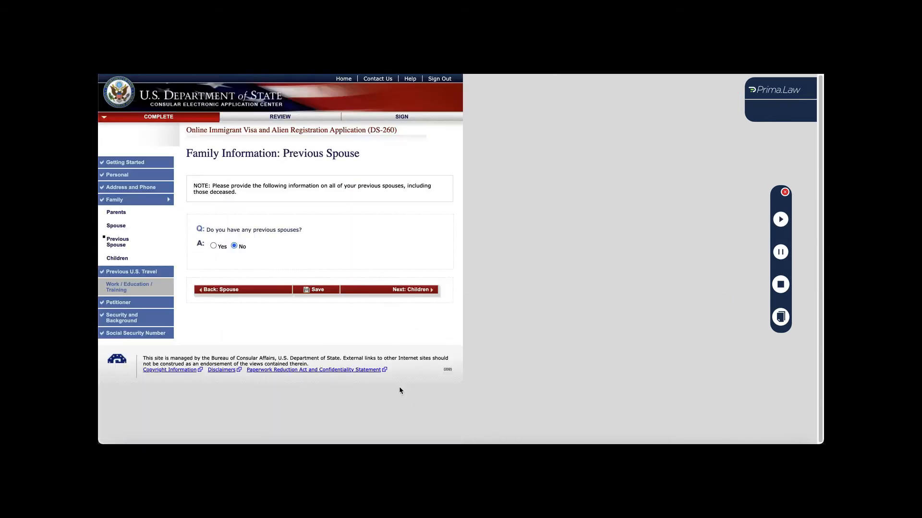
Autofill the previous spouse page, setting the marriage month to OCT.
left_click(780, 220)
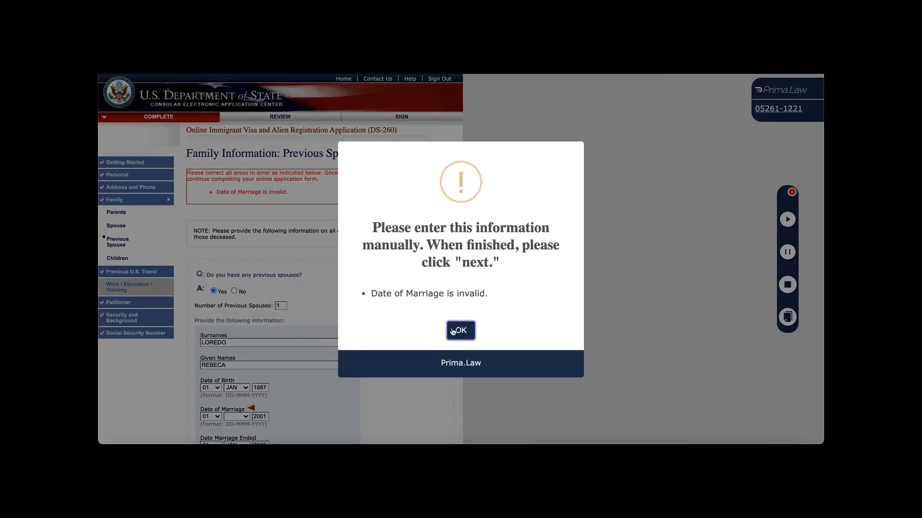
left_click(452, 331)
left_click(236, 417)
left_click(235, 394)
left_click(780, 220)
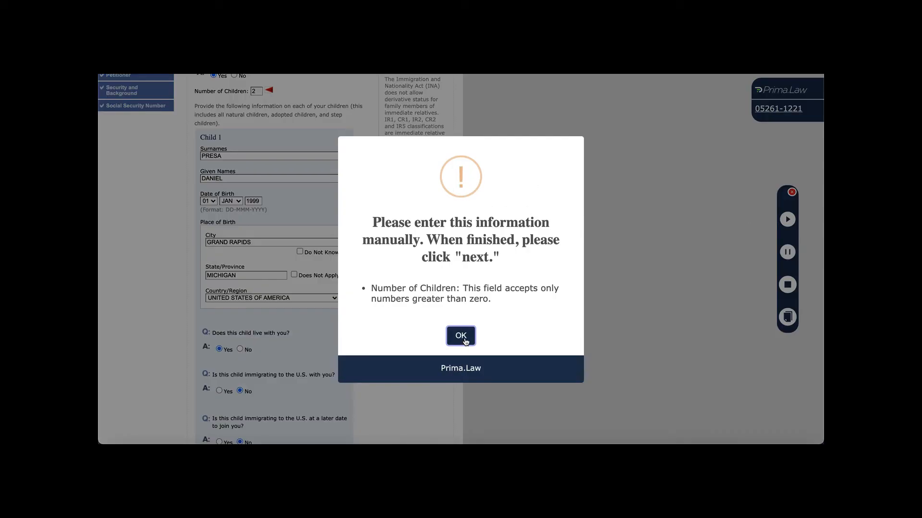
On the Children page, add a second child section and autofill its details.
left_click(461, 334)
scroll(289, 274, "up", 4)
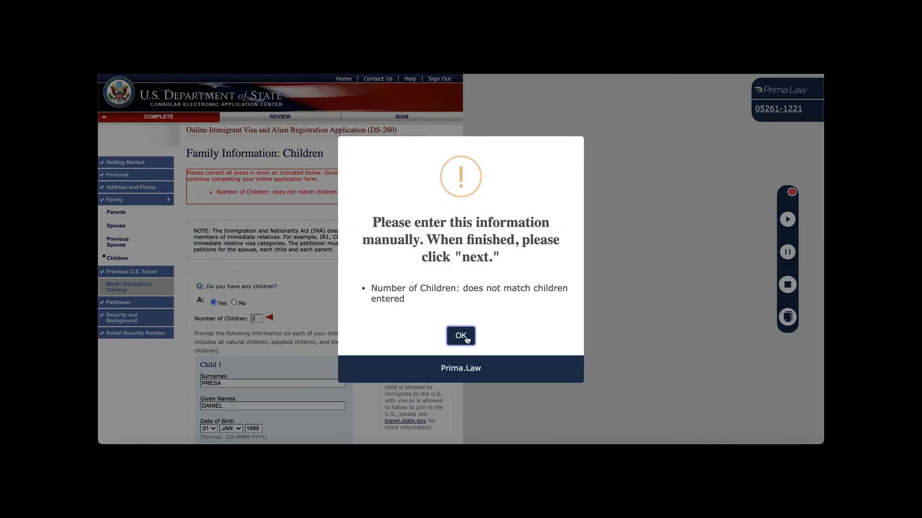
left_click(461, 336)
scroll(304, 302, "down", 6)
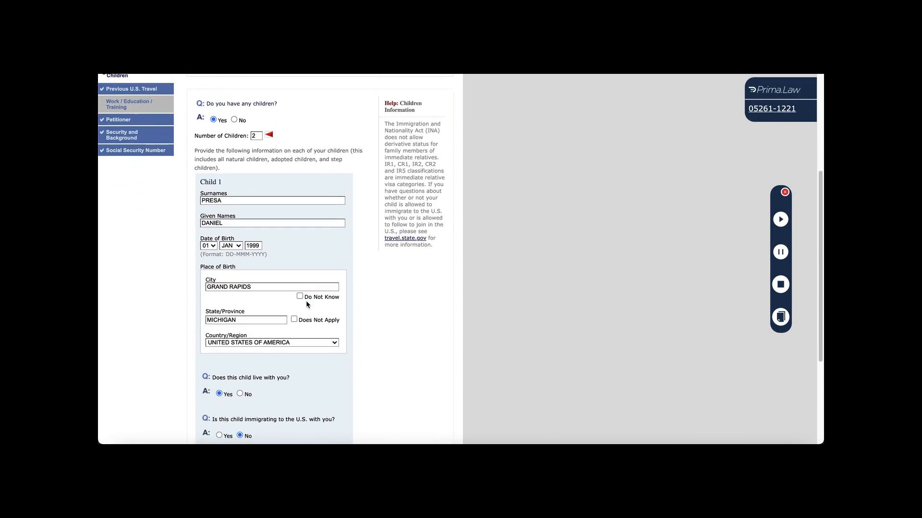
left_click(295, 384)
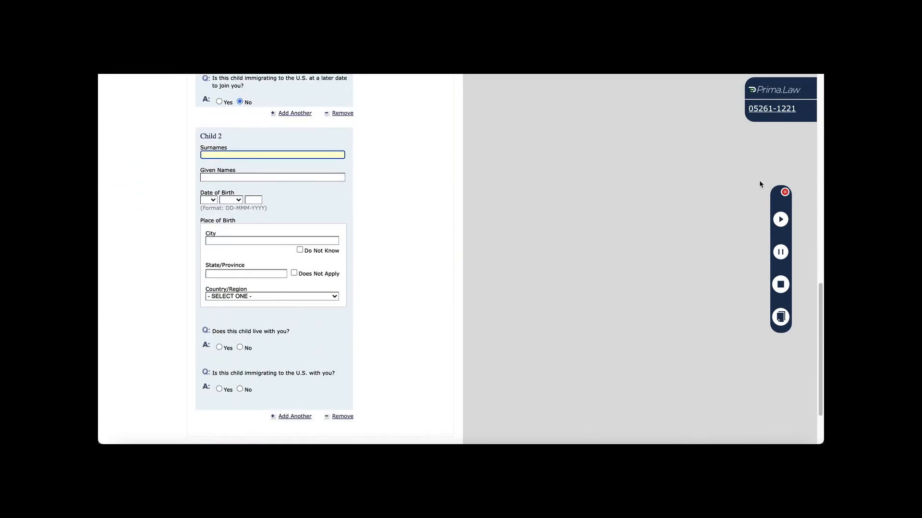
left_click(780, 223)
Set Child 2's country to UNITED STATES OF AMERICA and continue to Previous U.S. Travel.
scroll(600, 218, "down", 7)
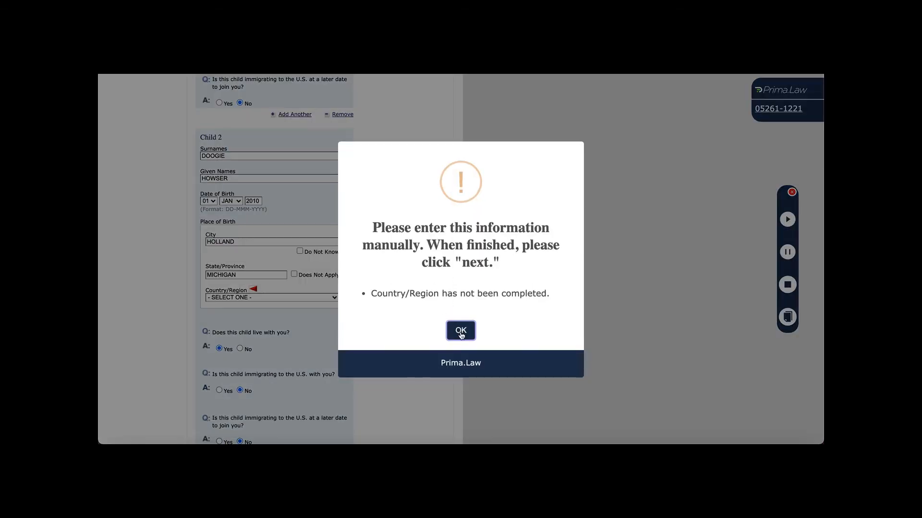
left_click(461, 330)
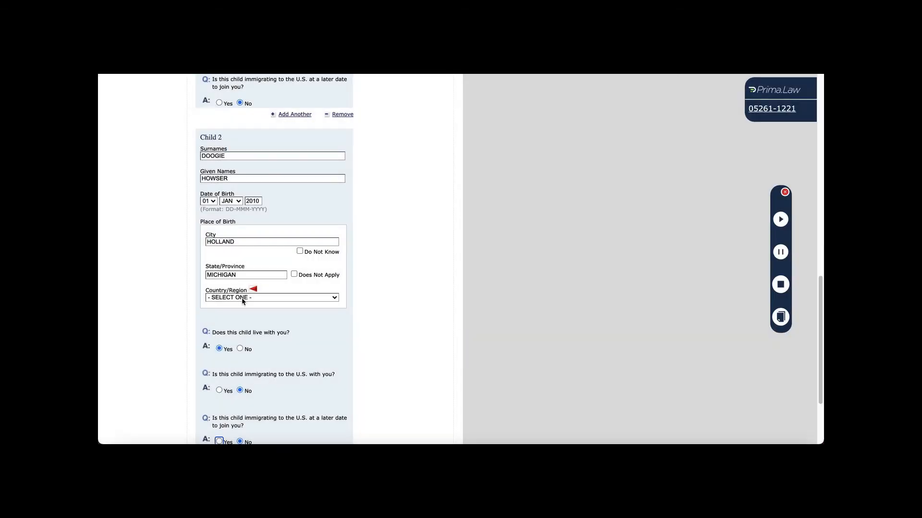
left_click(243, 298)
type("un")
scroll(243, 298, "down", 3)
left_click(255, 399)
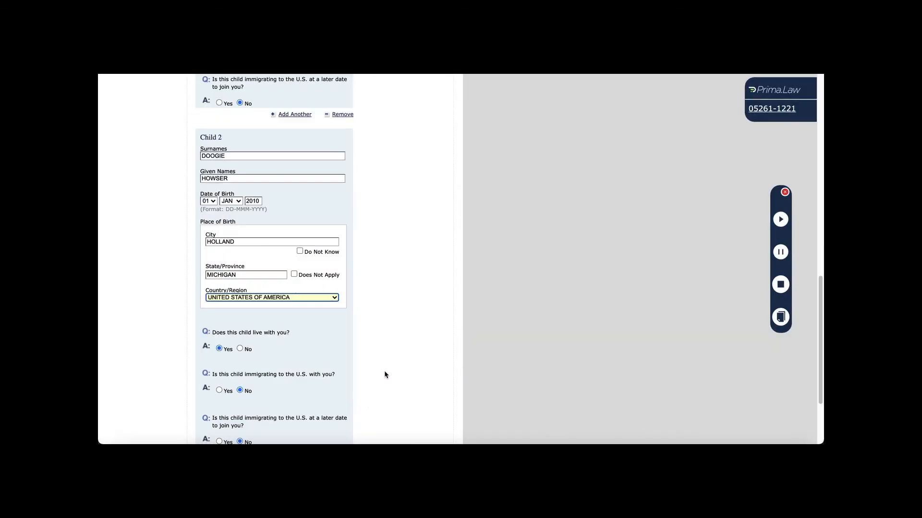
scroll(384, 372, "down", 5)
left_click(383, 385)
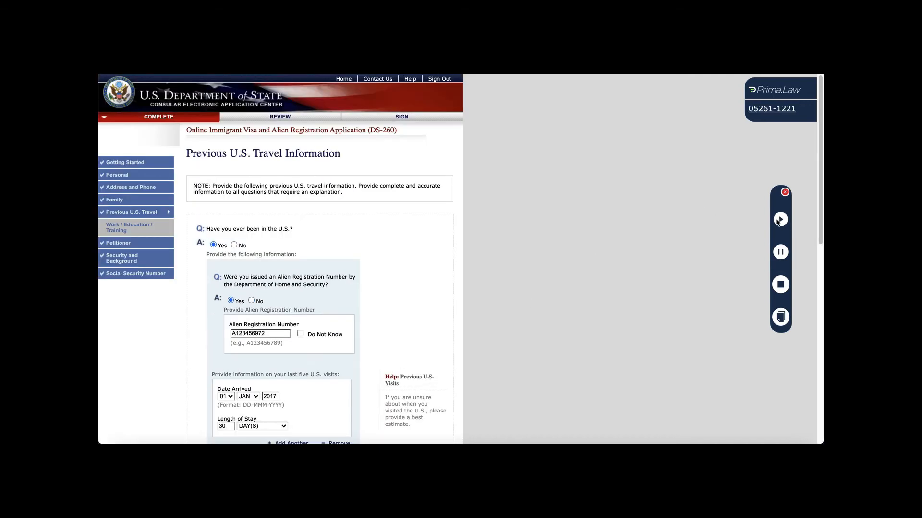
Autofill the employment pages, entering present employer ZIP code 59599, and resume autofill afterwards.
left_click(779, 220)
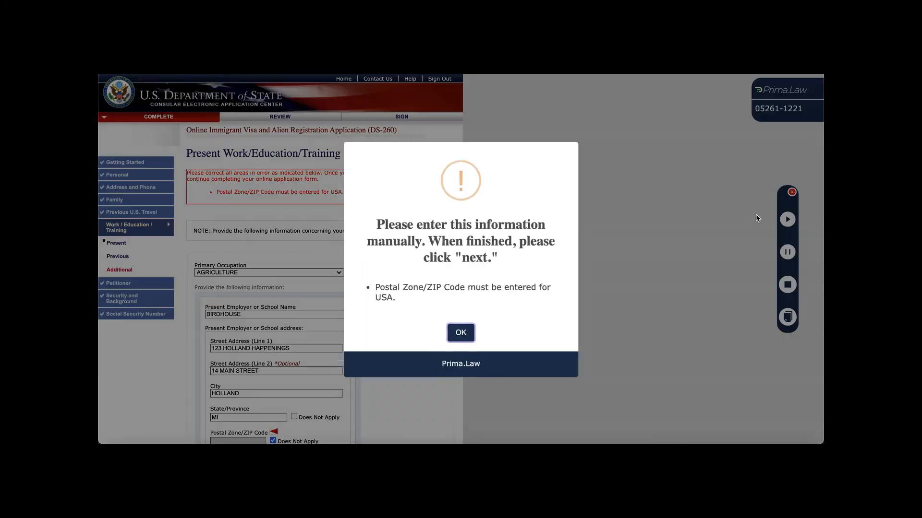
left_click(461, 336)
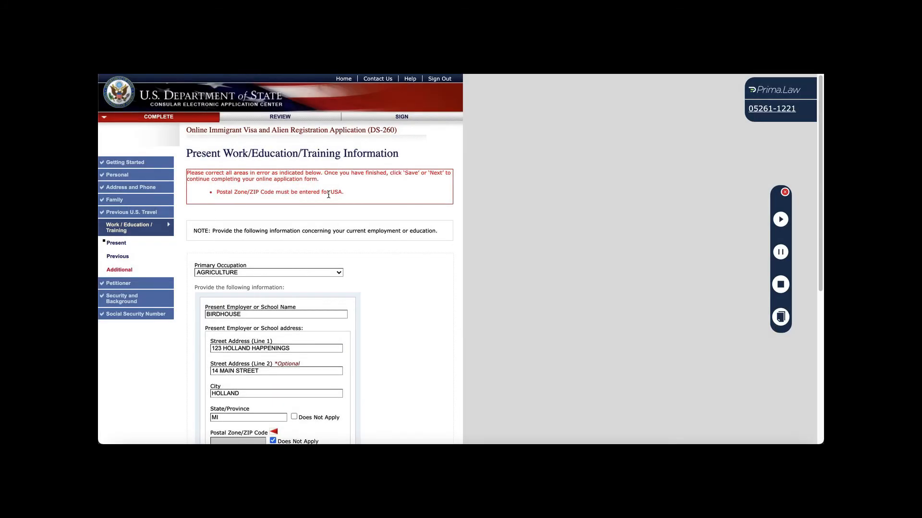
left_click(272, 382)
left_click(248, 384)
type("59599")
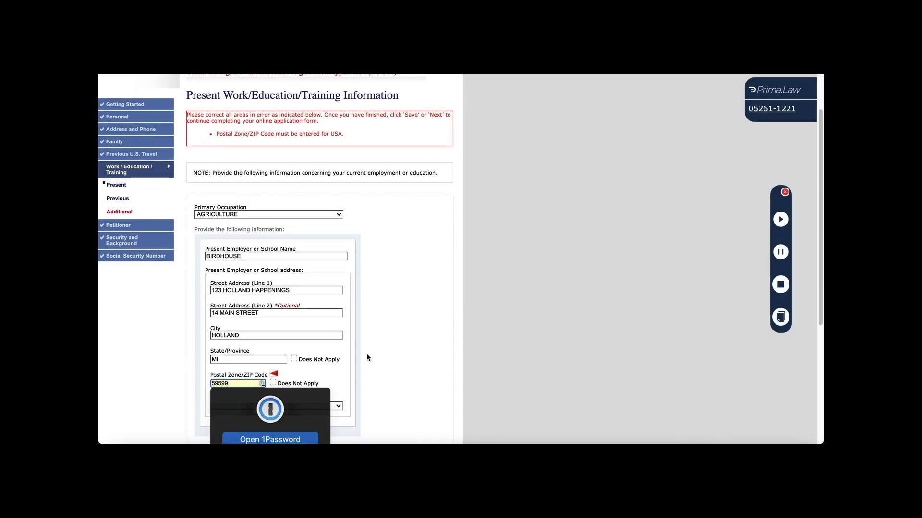
left_click(426, 364)
scroll(429, 364, "down", 5)
left_click(396, 385)
left_click(780, 219)
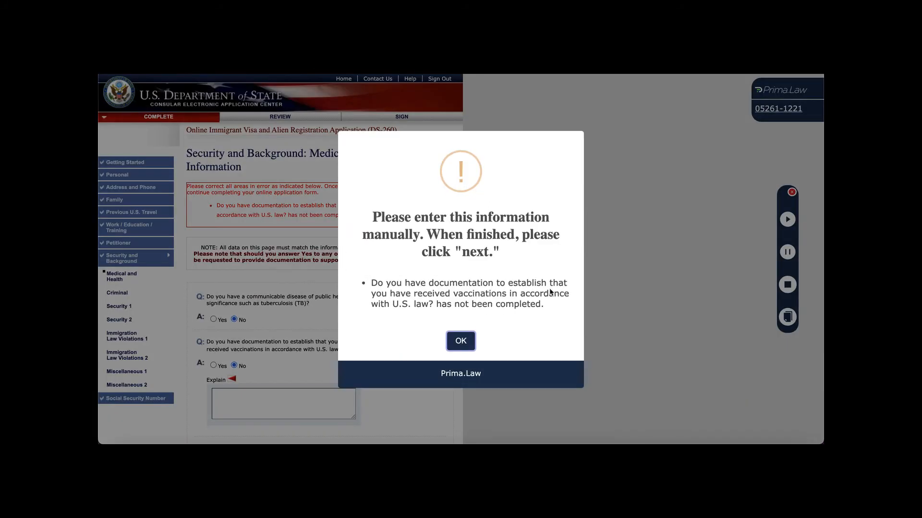
Answer Yes to having vaccination documentation and continue to the Criminal questions.
left_click(461, 341)
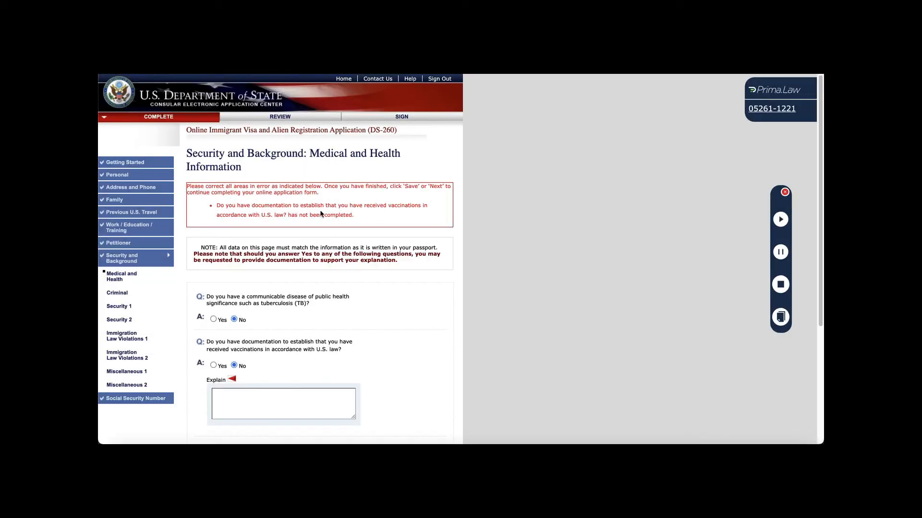
left_click(213, 366)
scroll(350, 363, "down", 3)
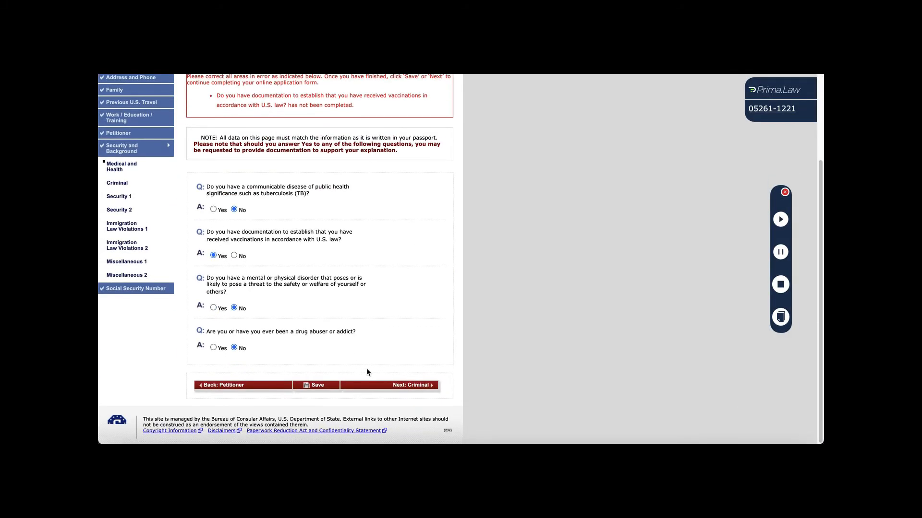
left_click(383, 388)
scroll(382, 372, "down", 3)
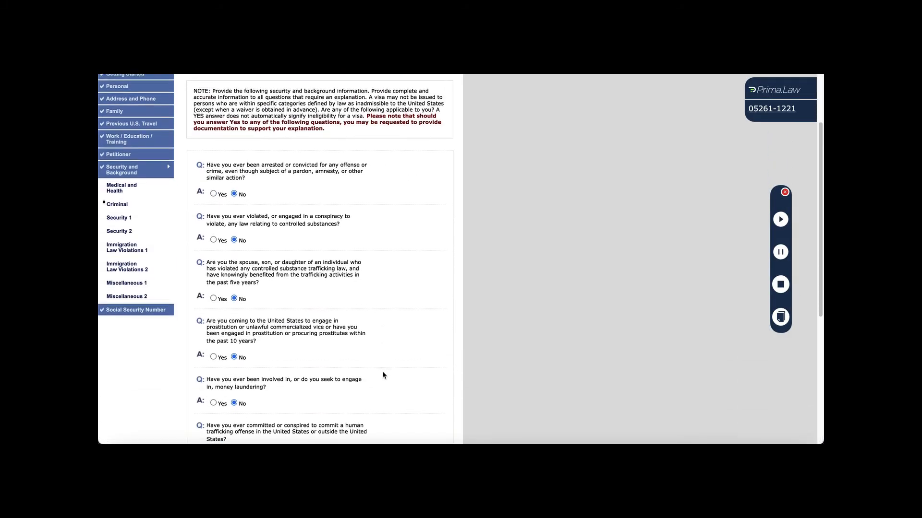
Autofill the security questions, answering No on one-year unlawful presence, and continue.
left_click(780, 219)
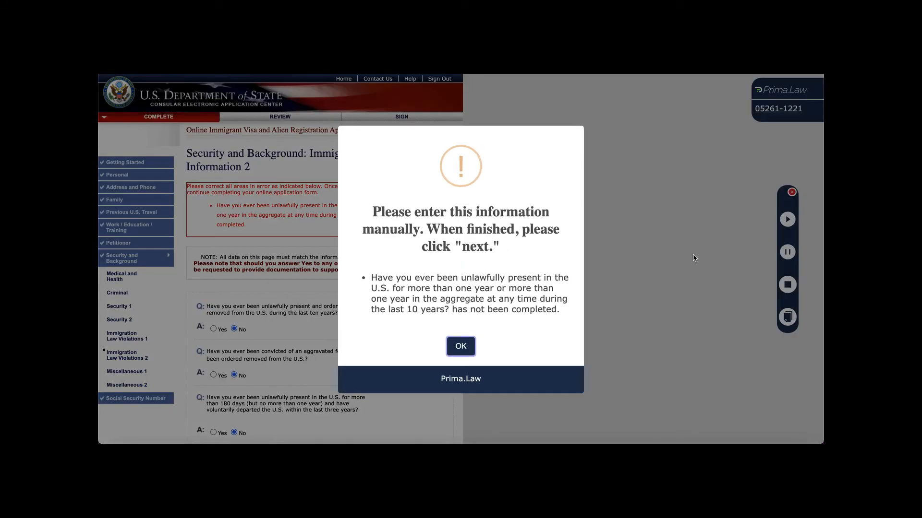
left_click(463, 348)
scroll(297, 288, "down", 4)
left_click(234, 280)
left_click(393, 384)
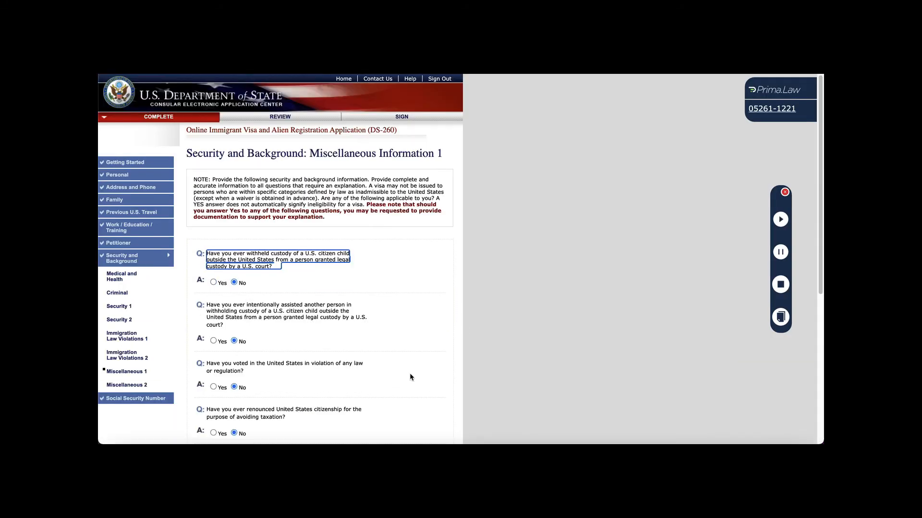